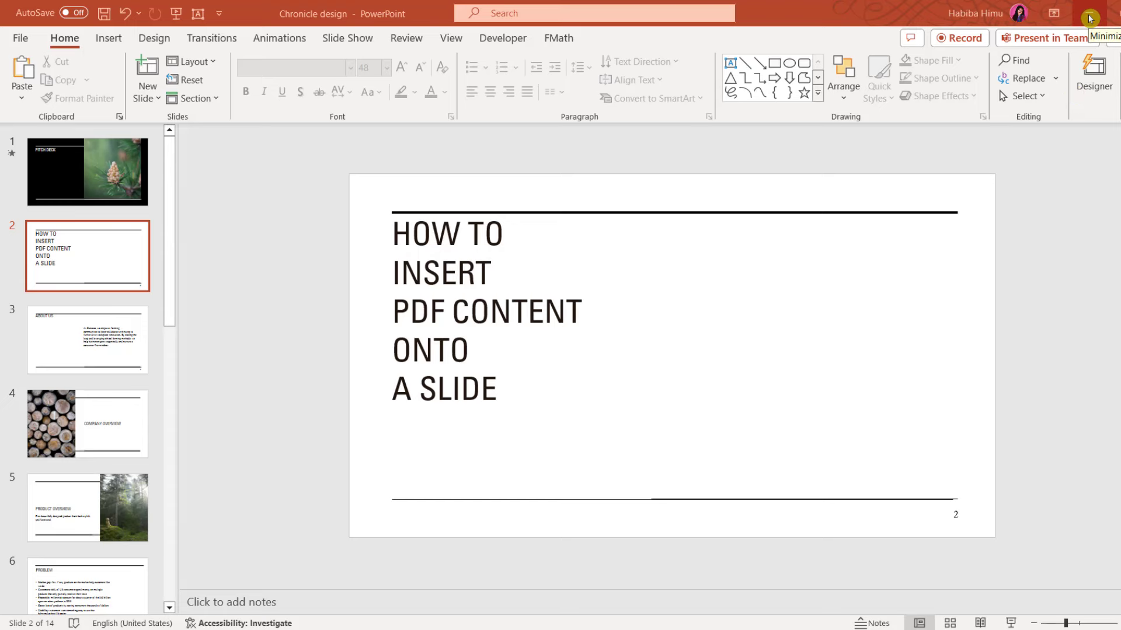
# - Open TheGuideToDigitalDesign.pdf from the desktop in a maximized Acrobat window to preview its cover
pyautogui.click(1089, 19)
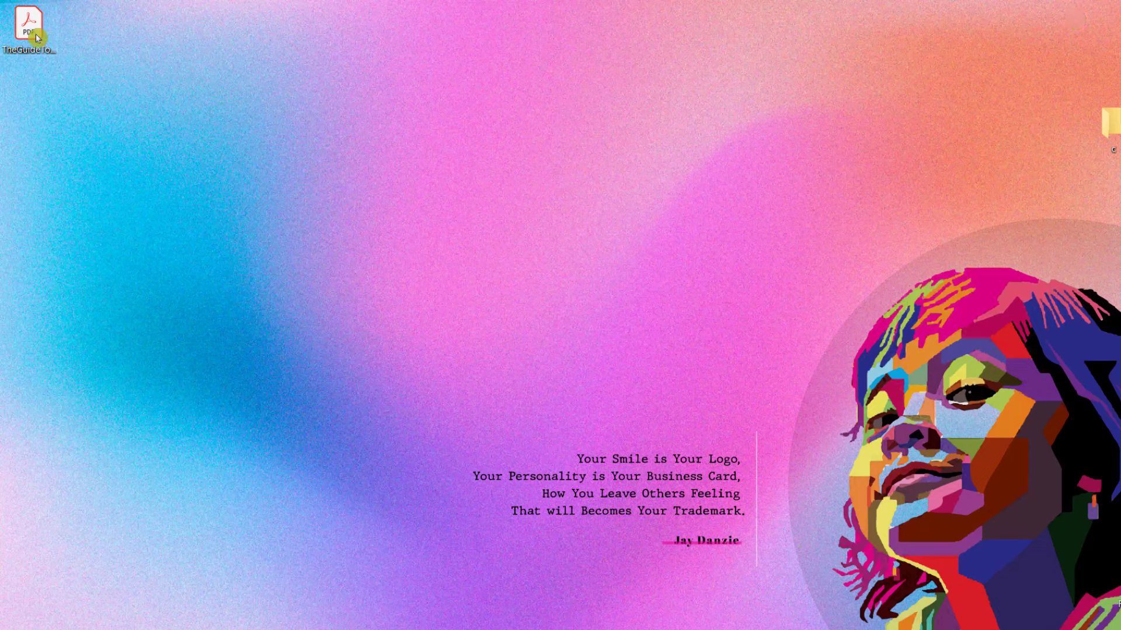
pyautogui.moveTo(26, 36); pyautogui.dragTo(282, 138)
pyautogui.moveTo(282, 132)
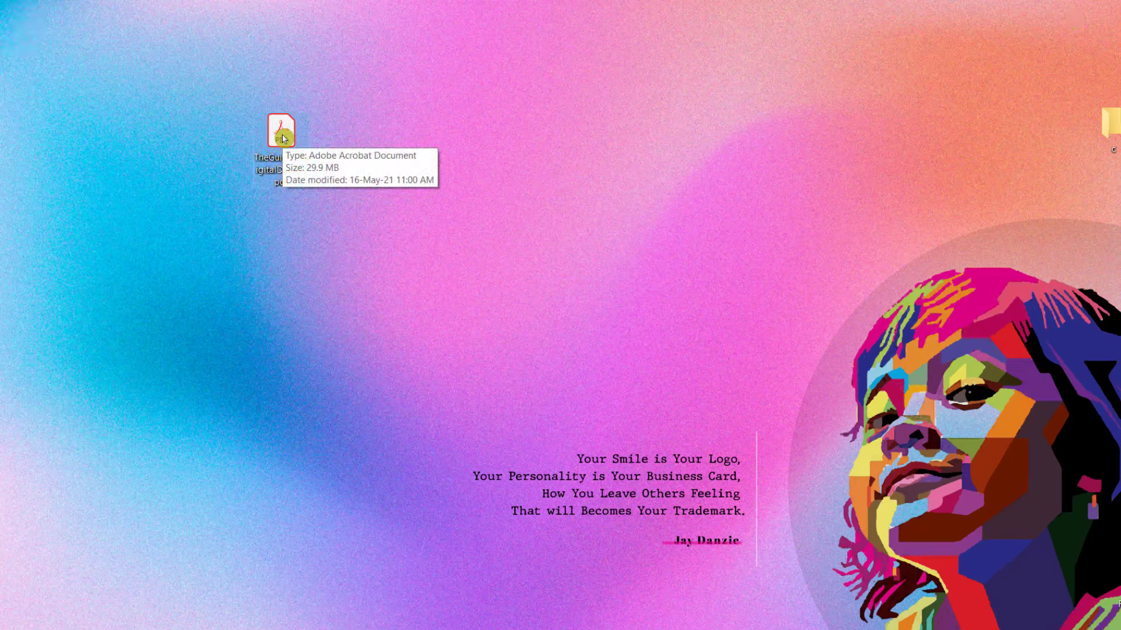
pyautogui.doubleClick(282, 139)
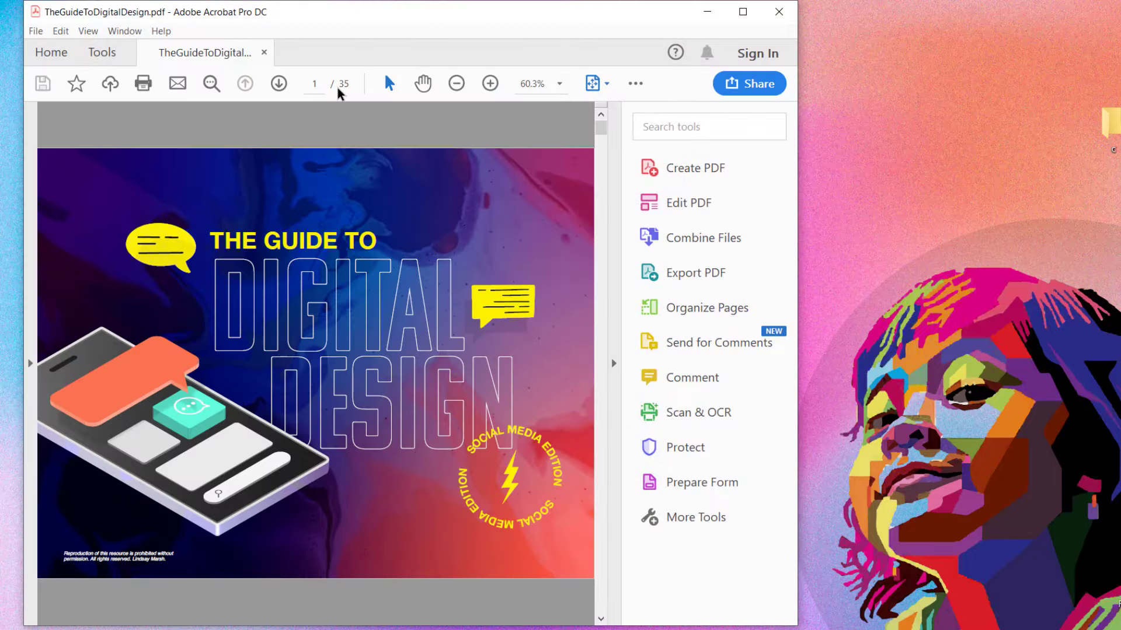
pyautogui.click(743, 12)
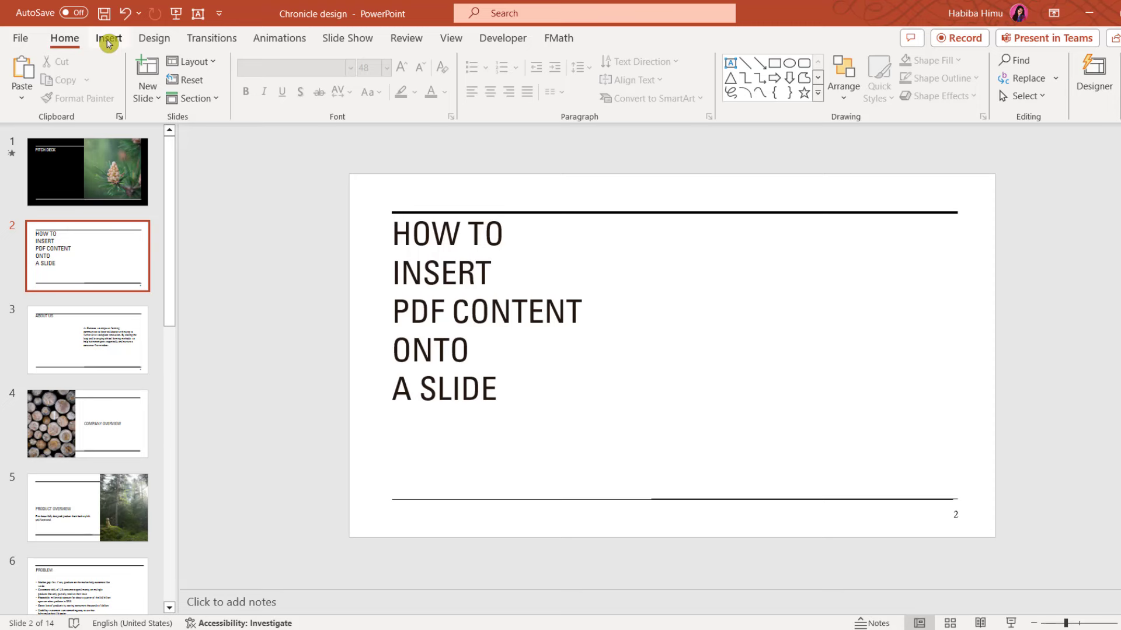
# - Embed TheGuideToDigitalDesign.pdf from the Desktop as an object with Display as icon checked
pyautogui.click(108, 40)
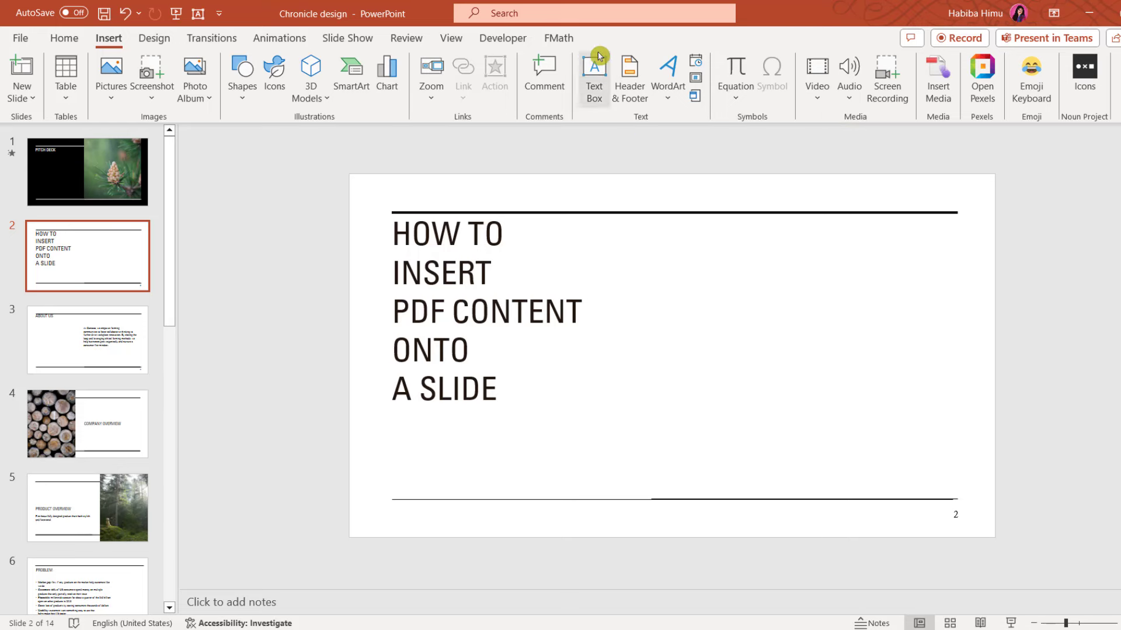
pyautogui.click(696, 99)
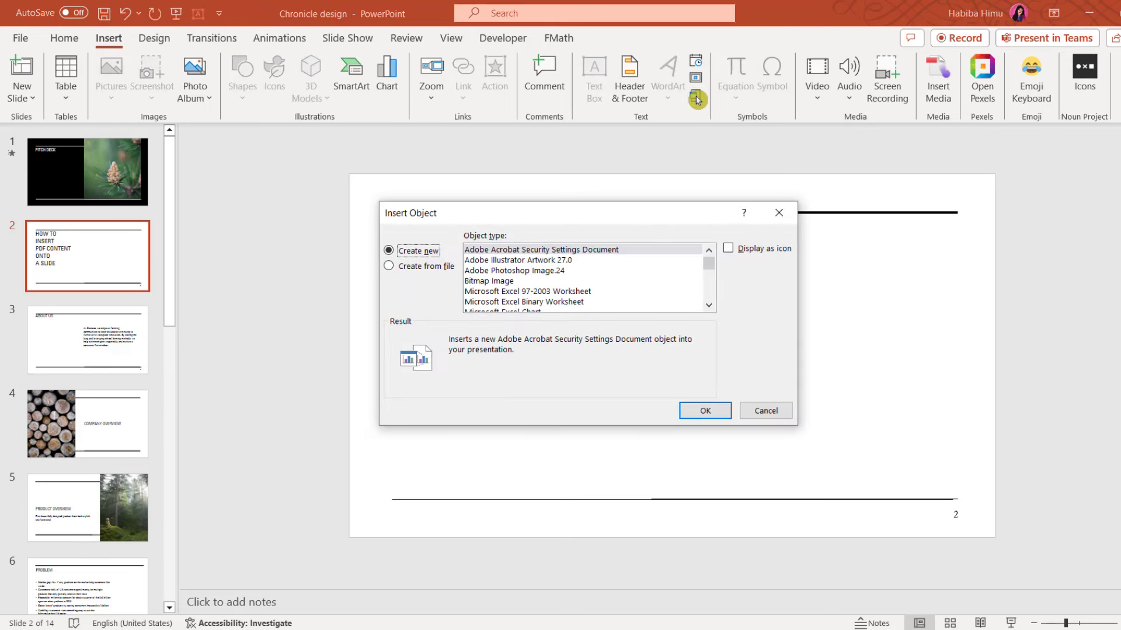
pyautogui.click(390, 268)
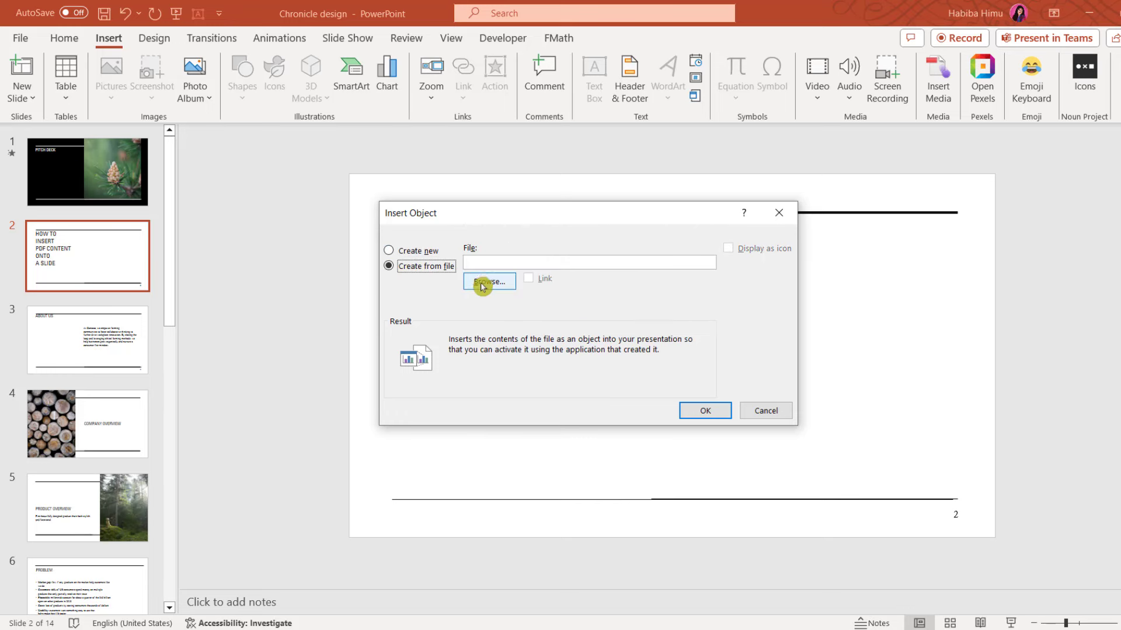
pyautogui.click(482, 282)
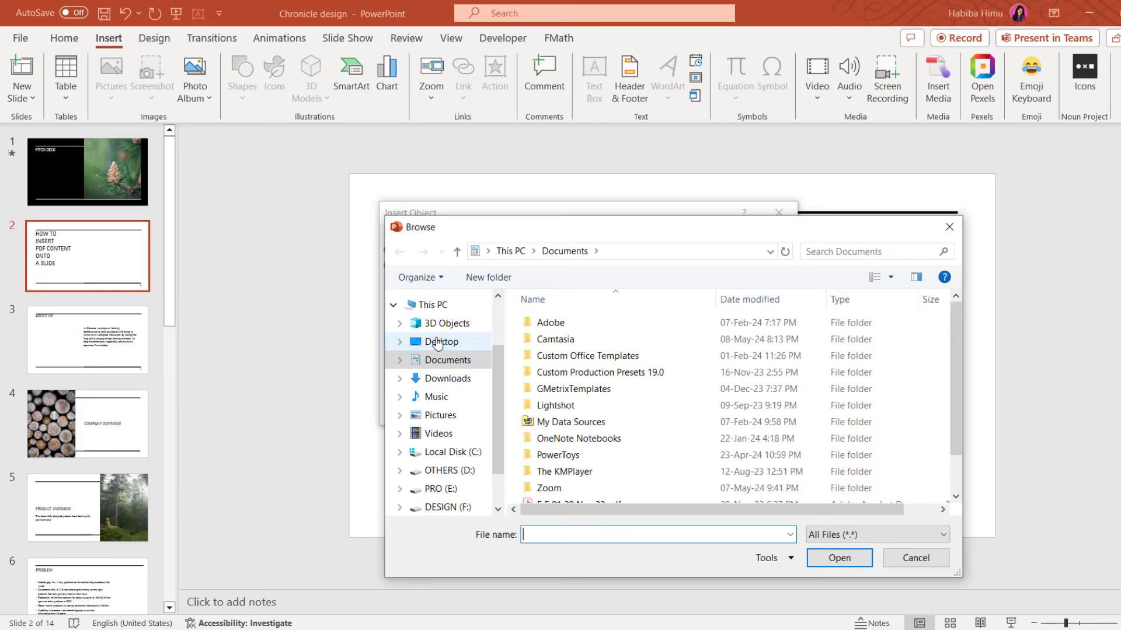
pyautogui.click(438, 342)
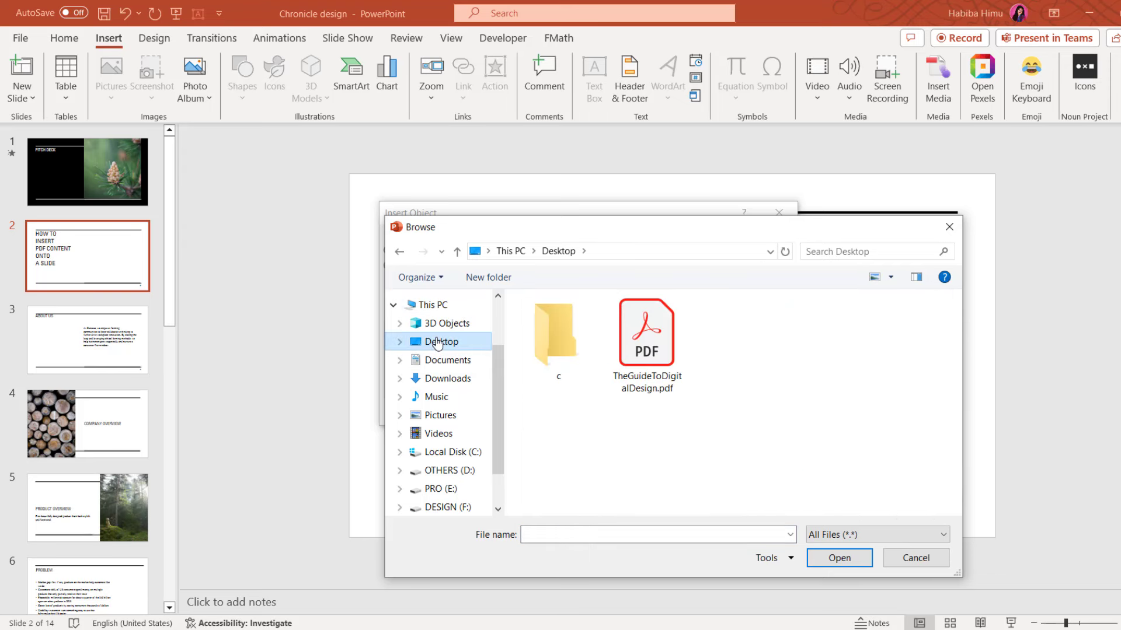
pyautogui.click(651, 350)
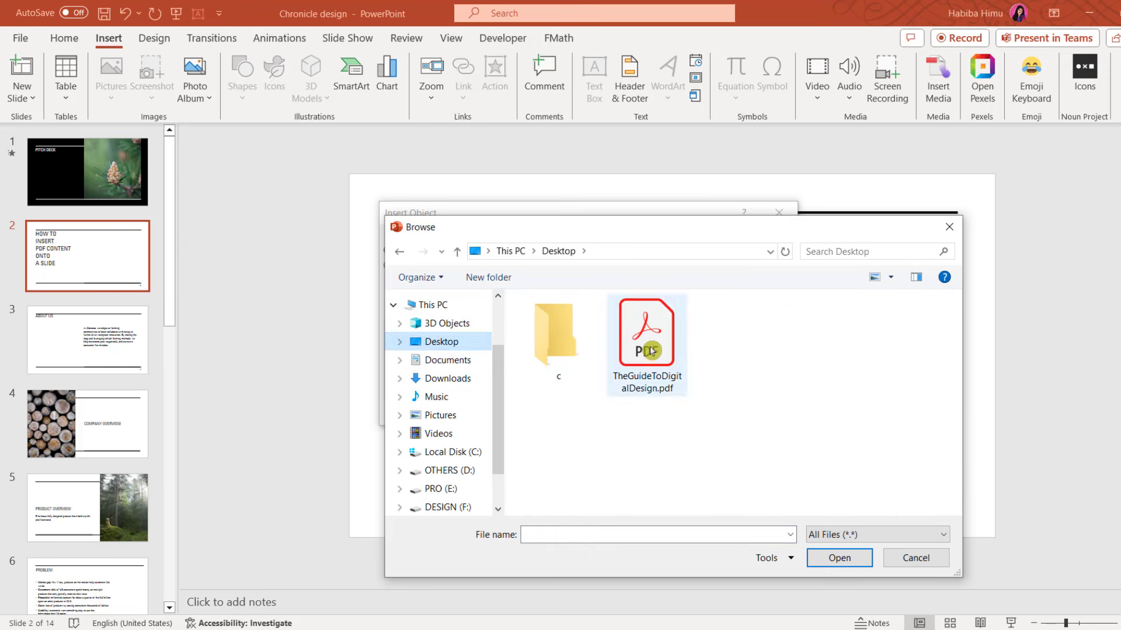
pyautogui.click(842, 562)
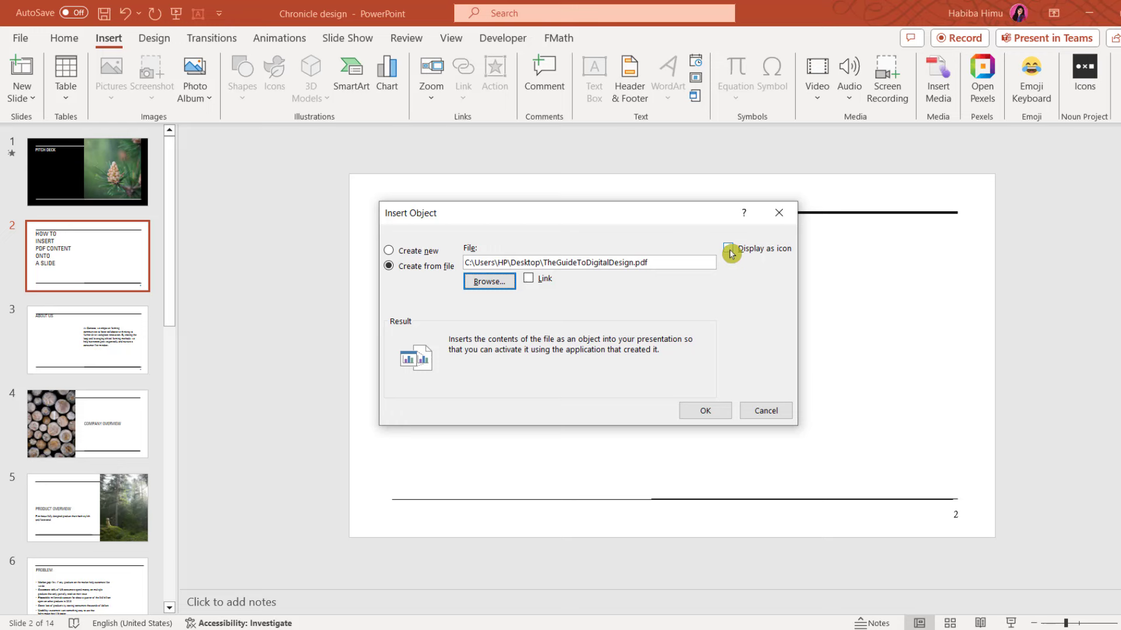
pyautogui.click(729, 251)
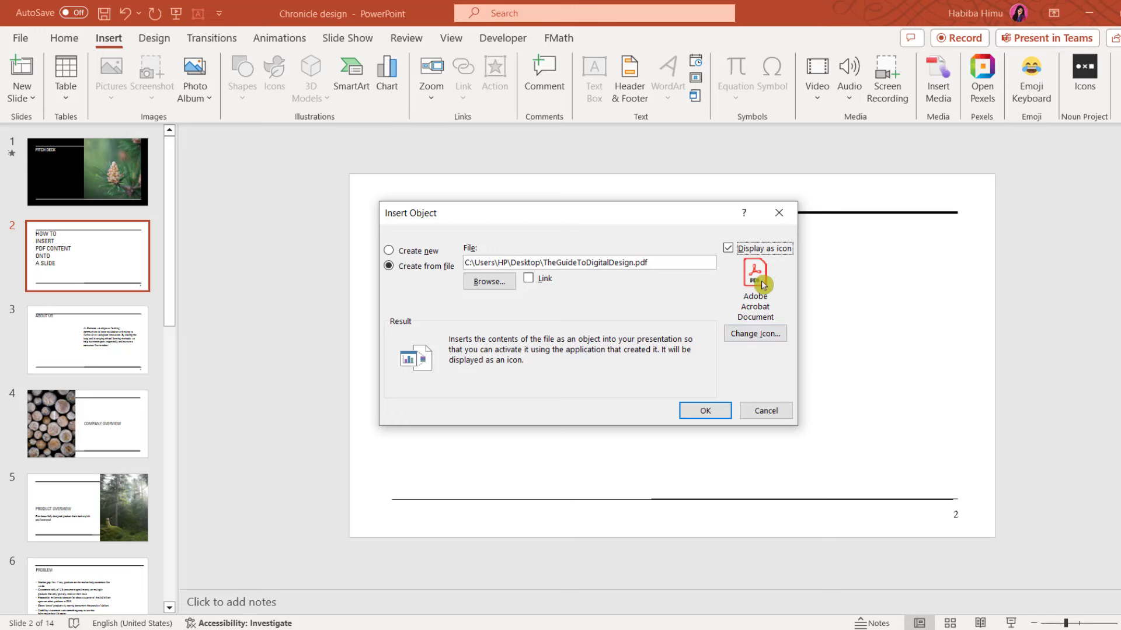
pyautogui.click(713, 413)
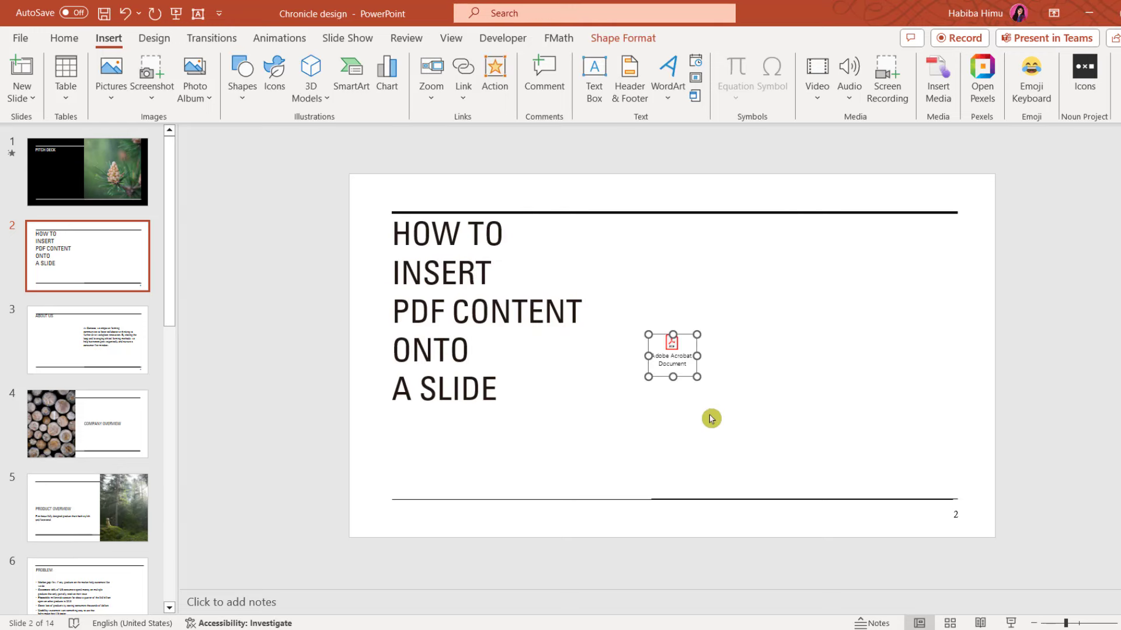
# - Move the PDF icon to the right of slide 2, then delete it
pyautogui.moveTo(688, 341)
pyautogui.mouseDown()
pyautogui.moveTo(885, 305)
pyautogui.moveTo(890, 314)
pyautogui.mouseUp()
pyautogui.click(838, 445)
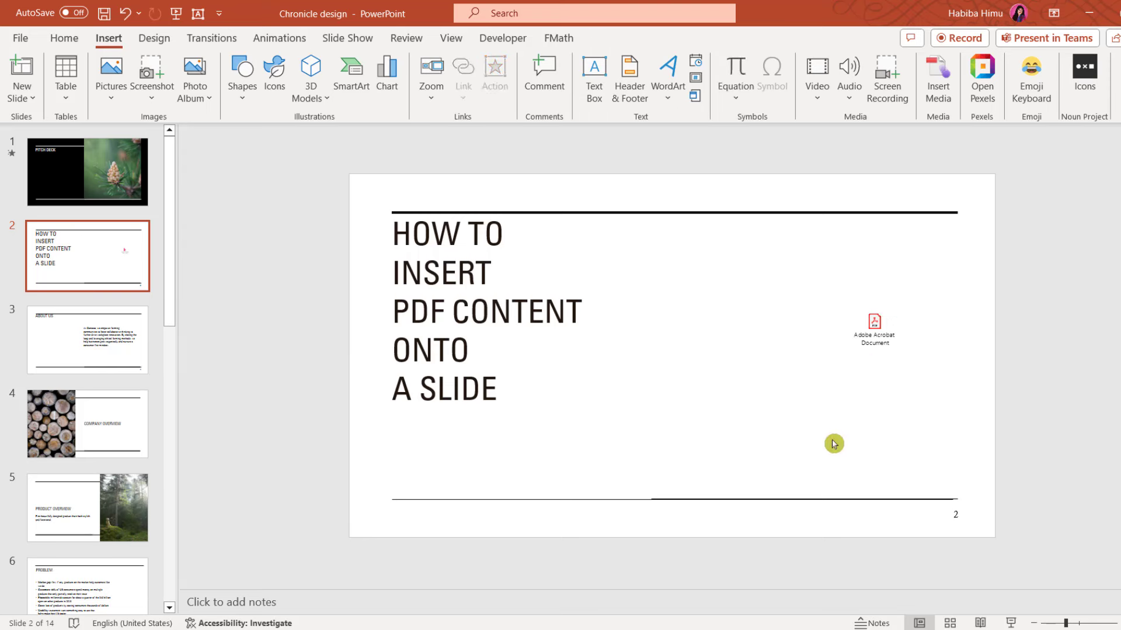
pyautogui.click(875, 325)
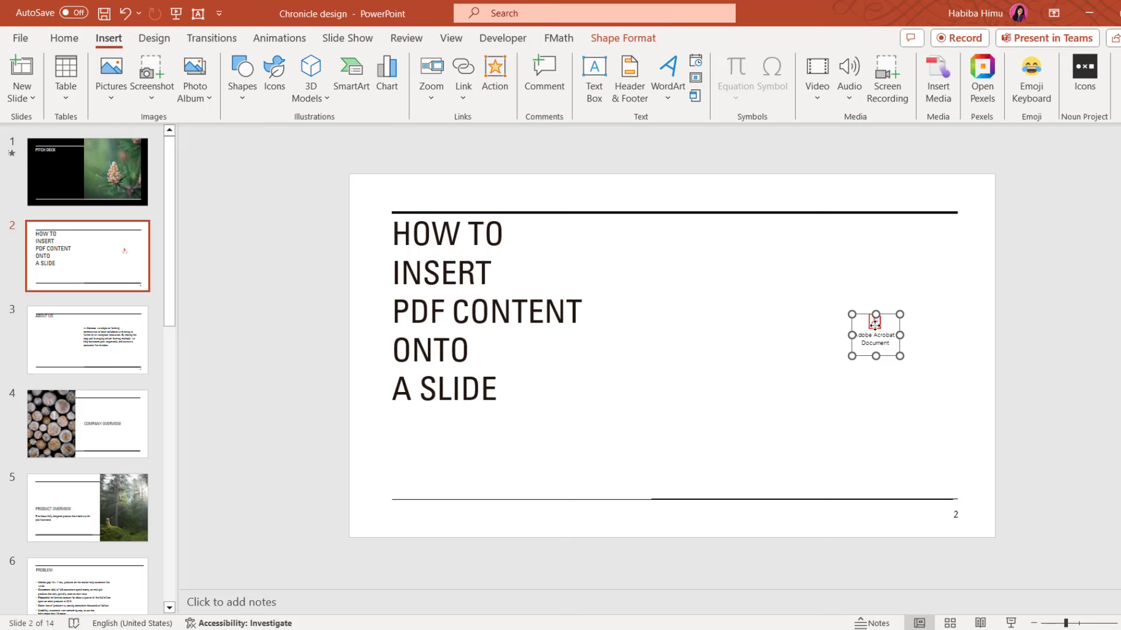
pyautogui.press('Delete')
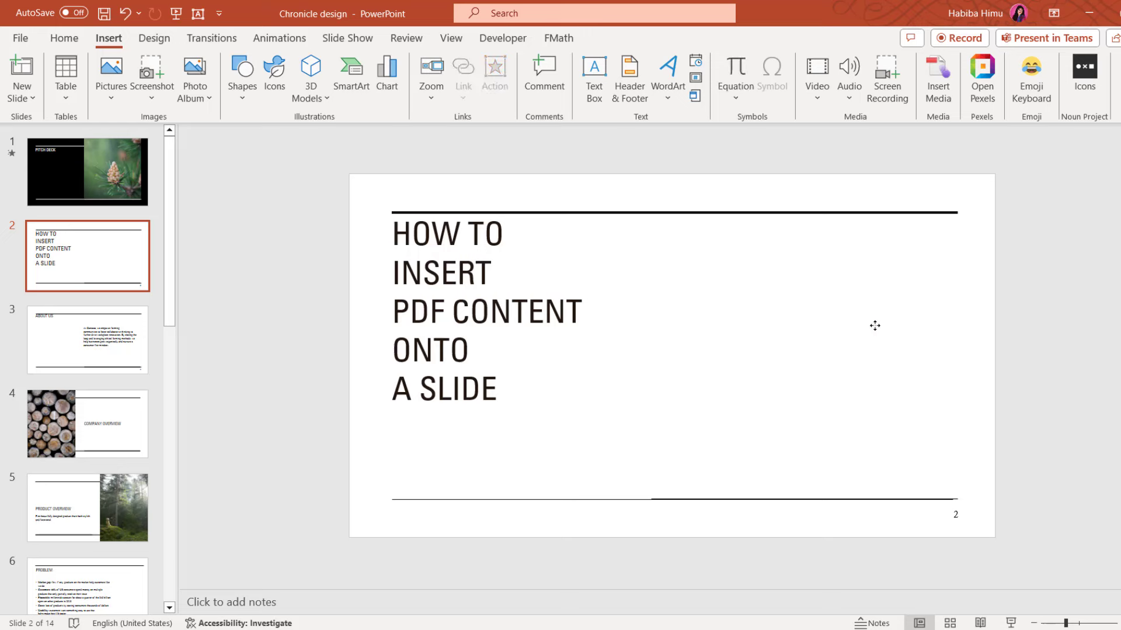
pyautogui.click(872, 336)
# - Embed TheGuideToDigitalDesign.pdf from the Desktop again with Display as icon left unchecked
pyautogui.click(694, 104)
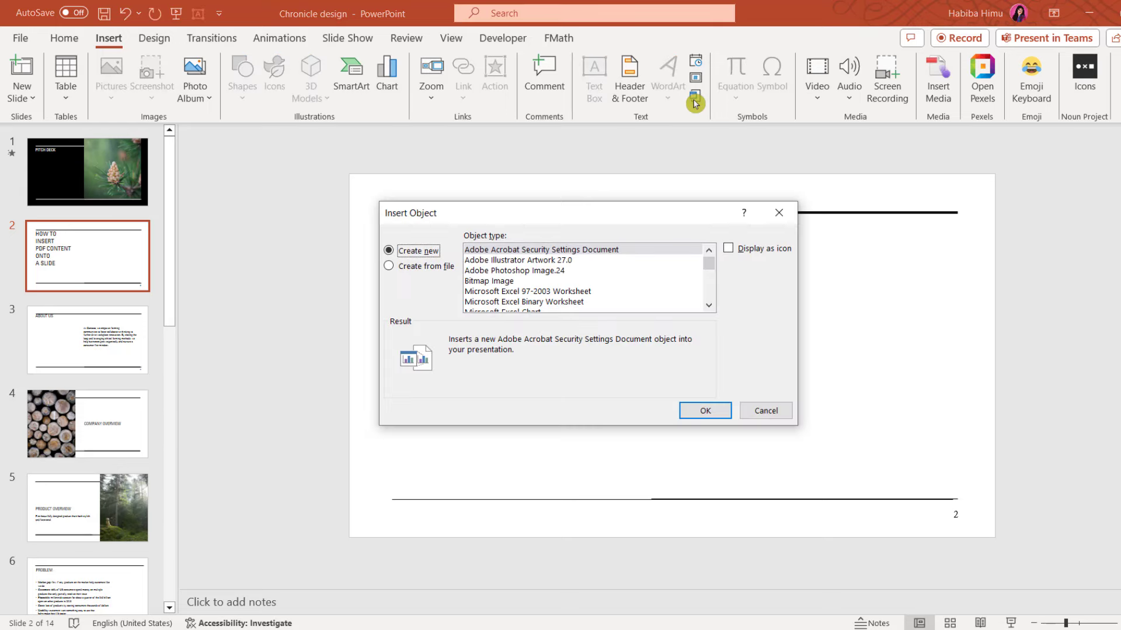
pyautogui.click(393, 268)
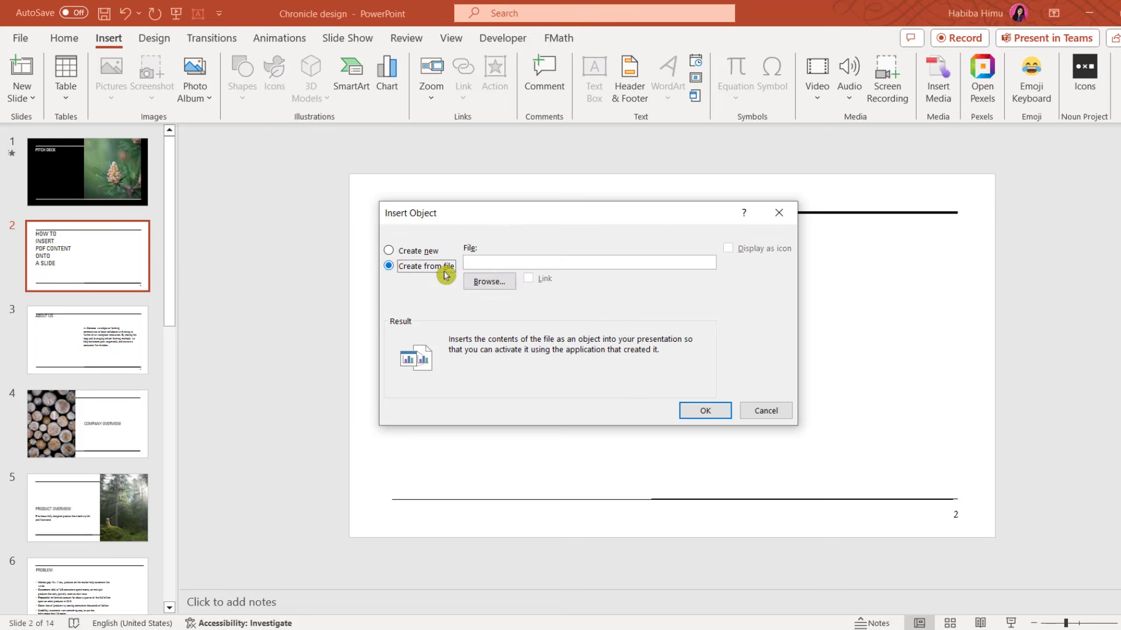
pyautogui.click(488, 282)
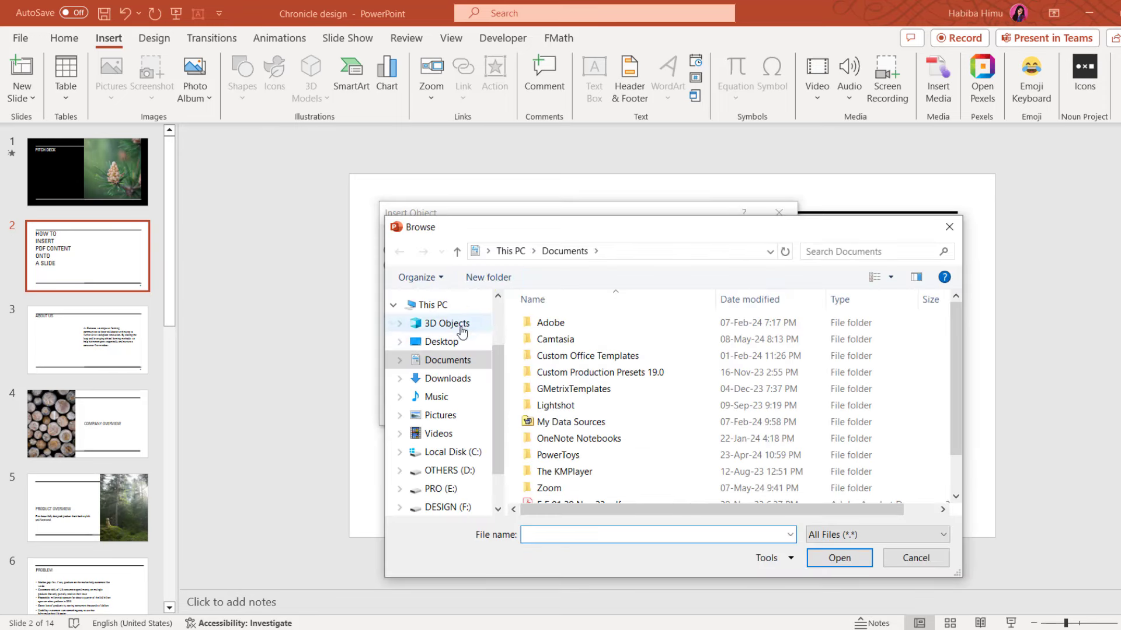
pyautogui.click(441, 341)
pyautogui.click(657, 338)
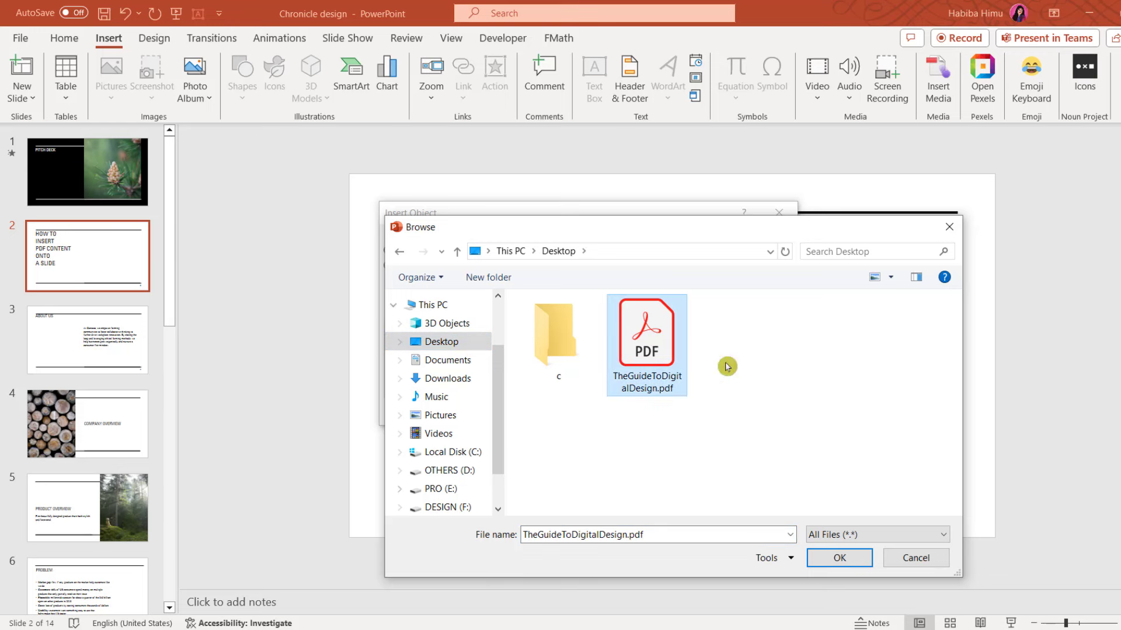
pyautogui.click(853, 562)
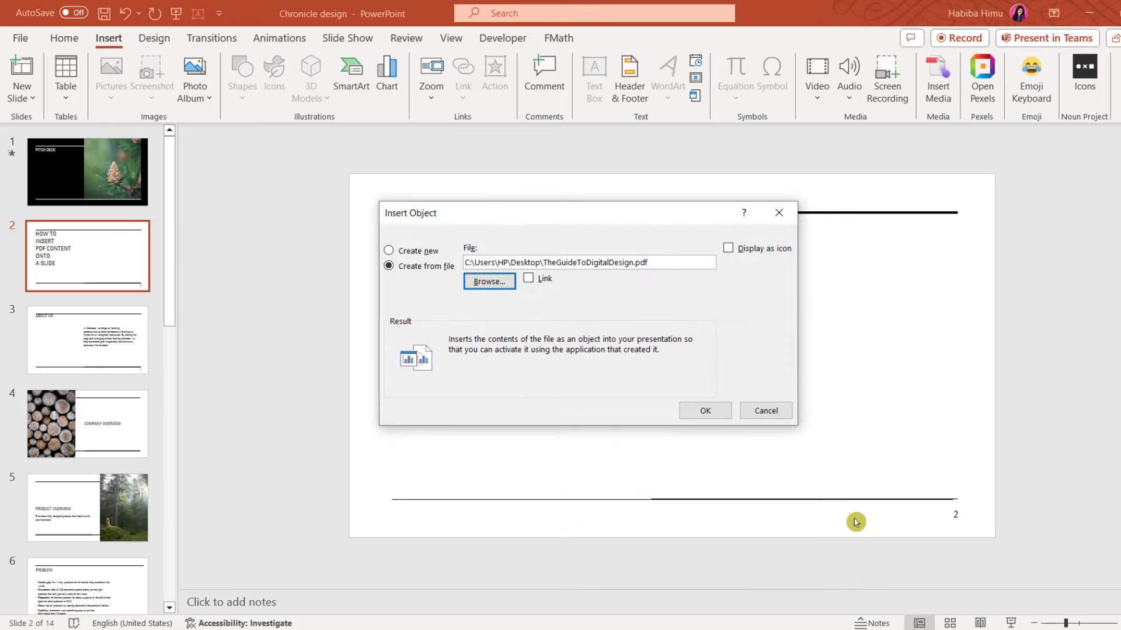
pyautogui.click(701, 416)
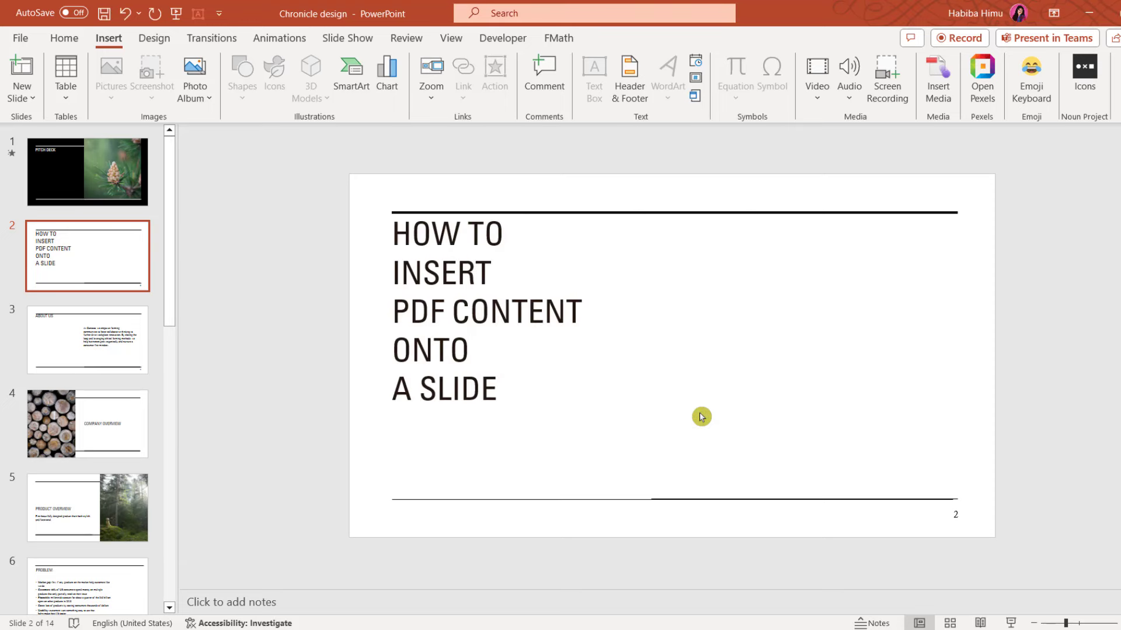
# - Drag the embedded PDF cover page to the right half of slide 2, beside the title
pyautogui.moveTo(710, 288); pyautogui.dragTo(827, 286)
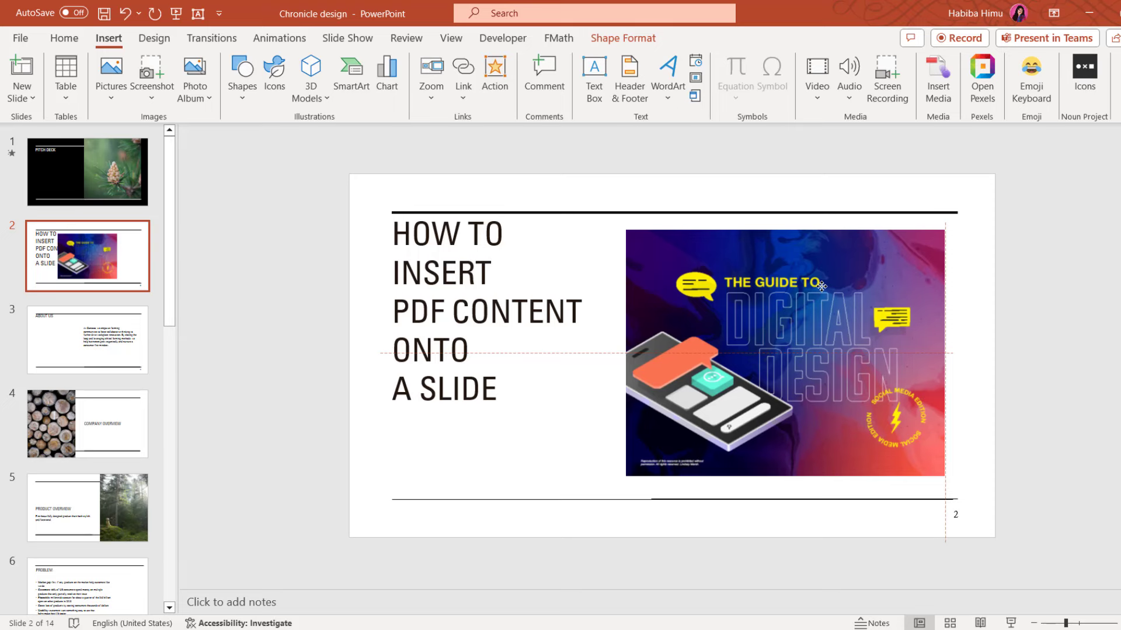
pyautogui.click(504, 457)
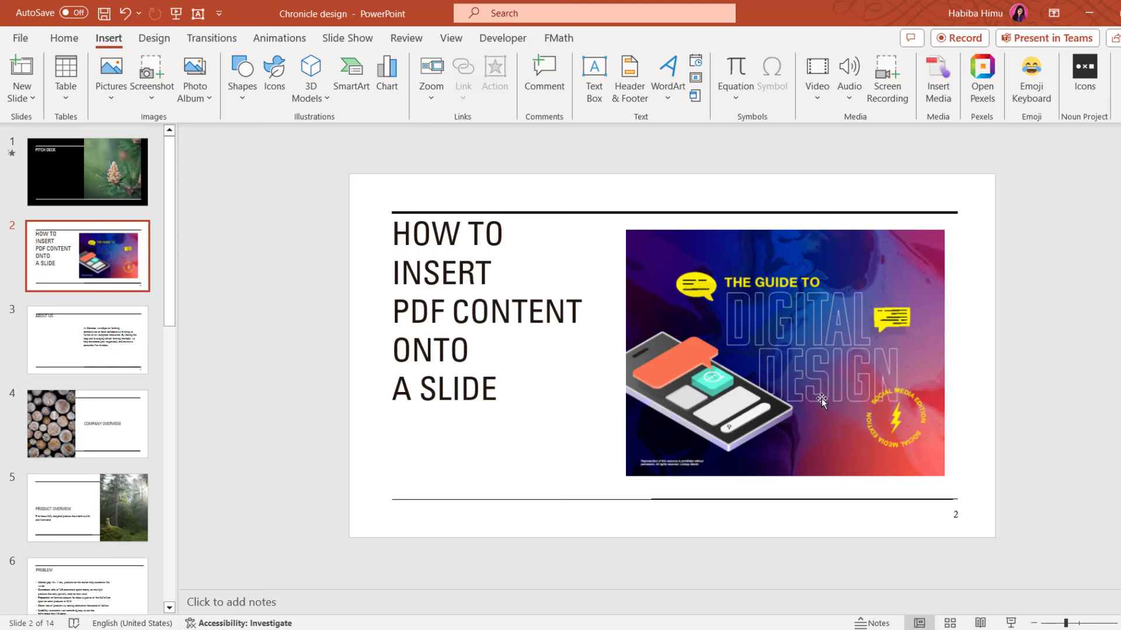
pyautogui.click(807, 334)
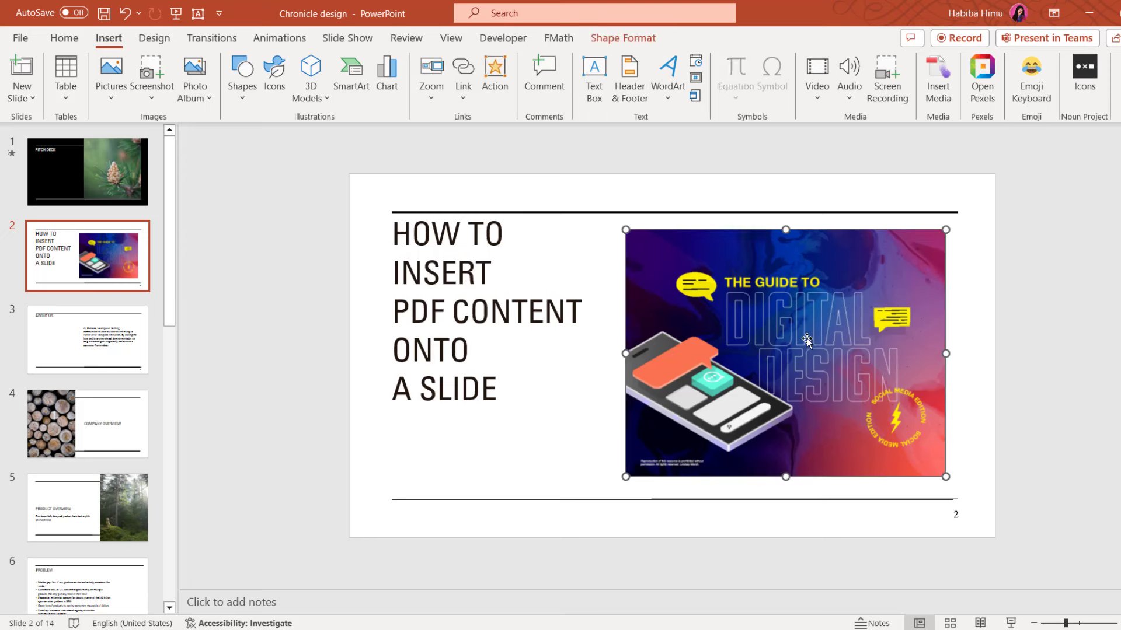